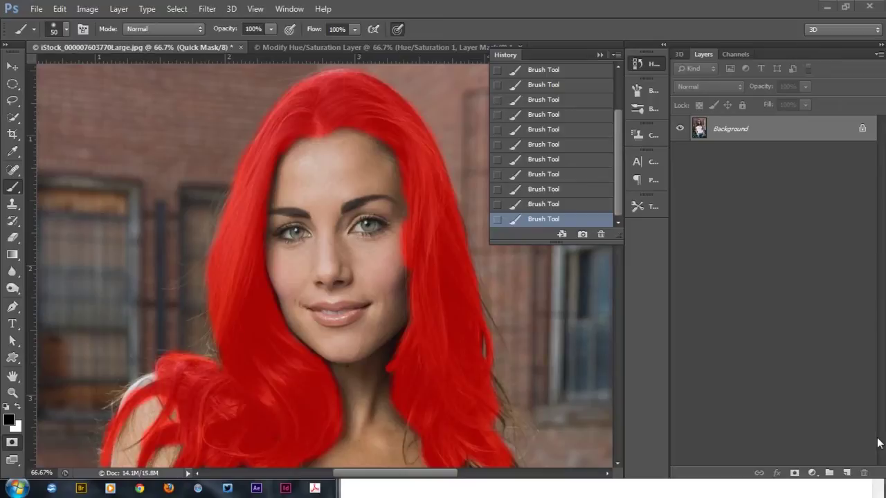
left_click(413, 47)
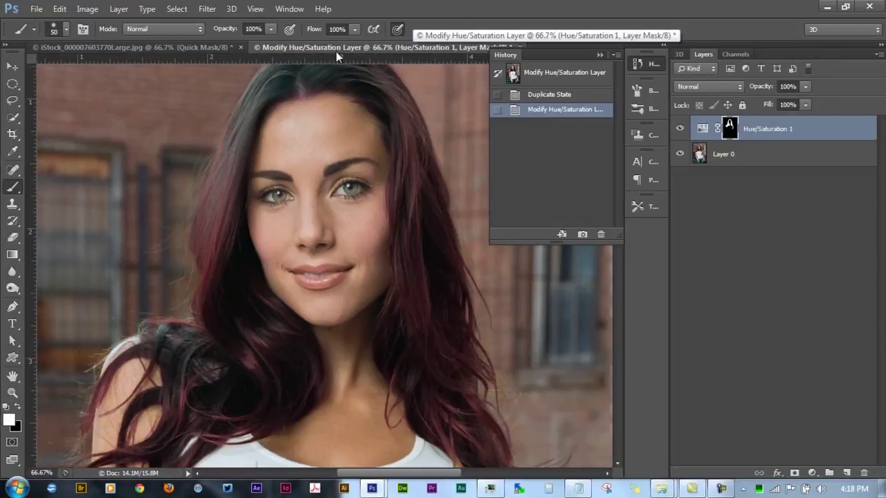
left_click(197, 48)
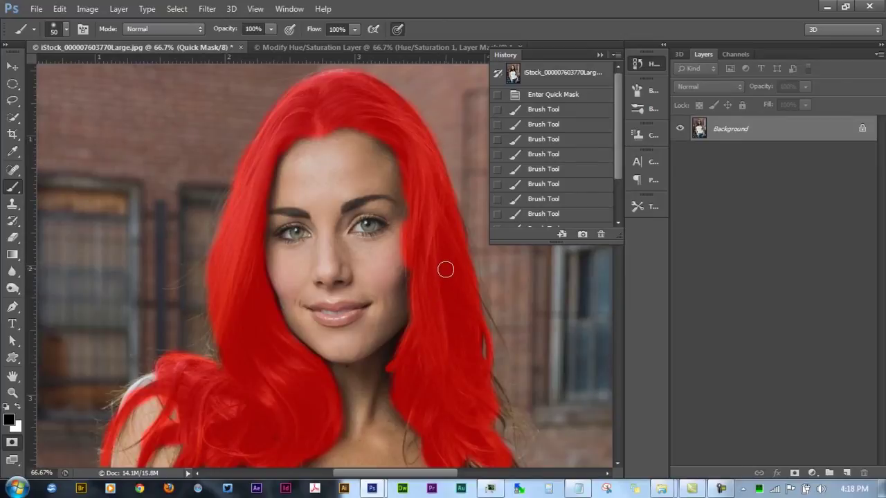
key("q")
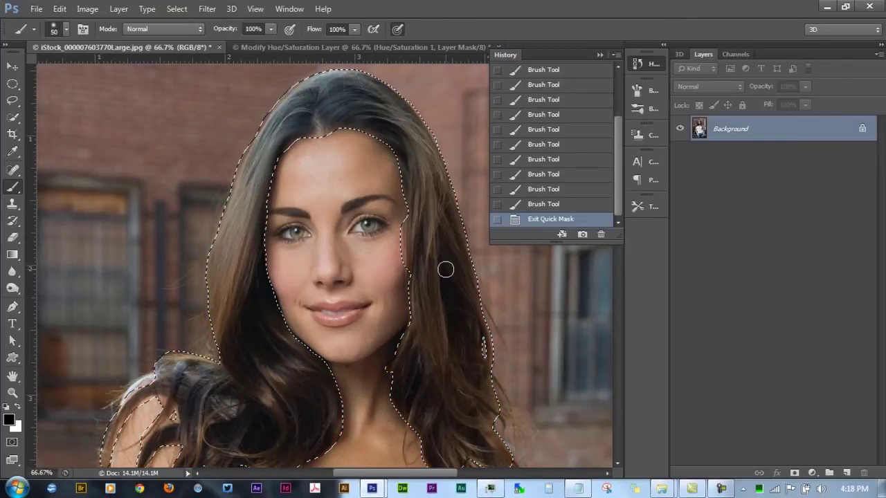
key("q")
key("q")
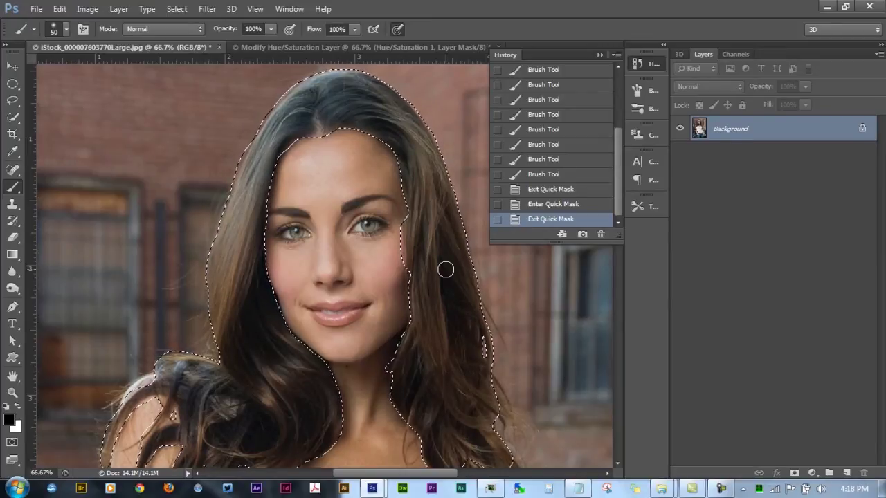
key("q")
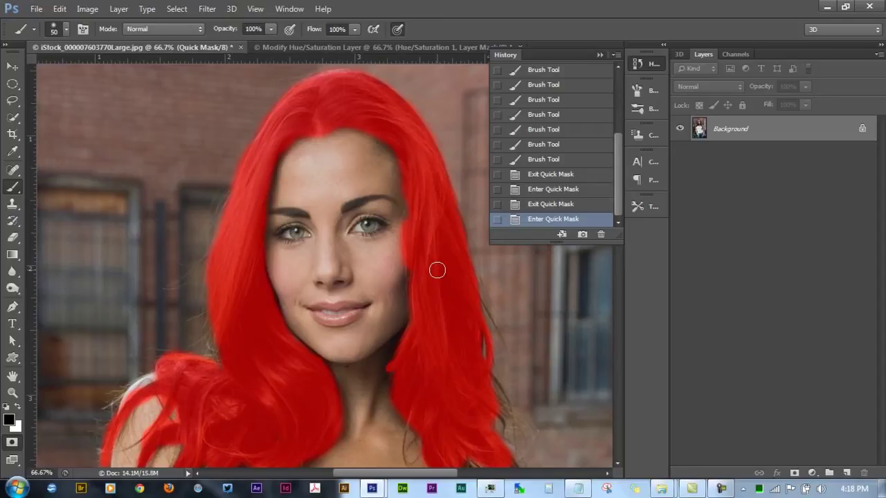
- Enable 'Always use Pressure for Size' and set the brush size to 45
left_click(399, 29)
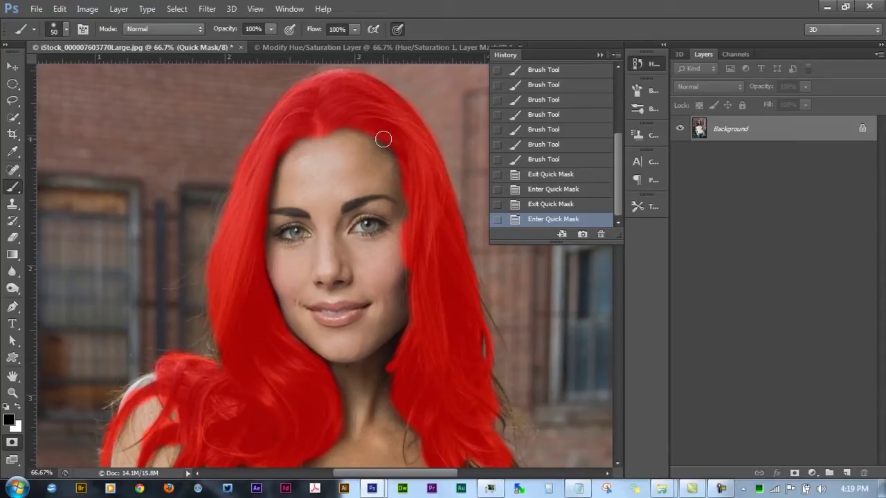
key("bracketleft")
key("bracketright")
key("bracketright")
- Exit Quick Mask, invert the selection to the hair, and open the adjustment layer menu
key("q")
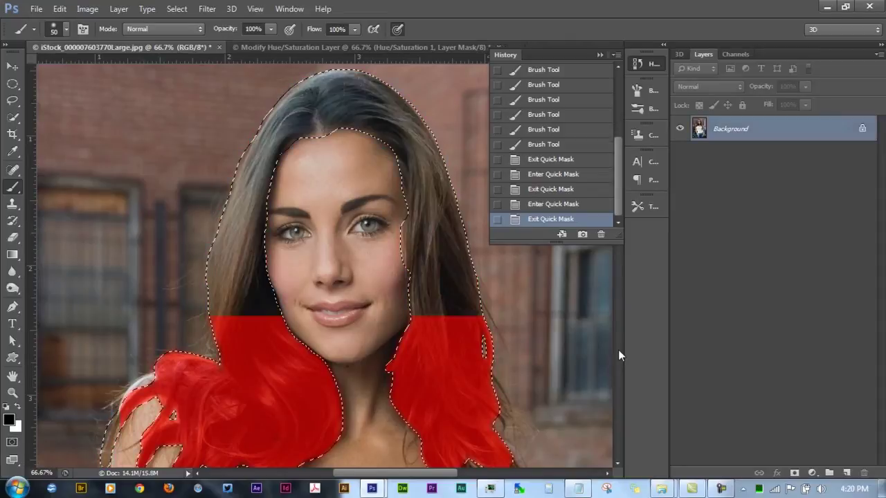
key("ctrl+shift+i")
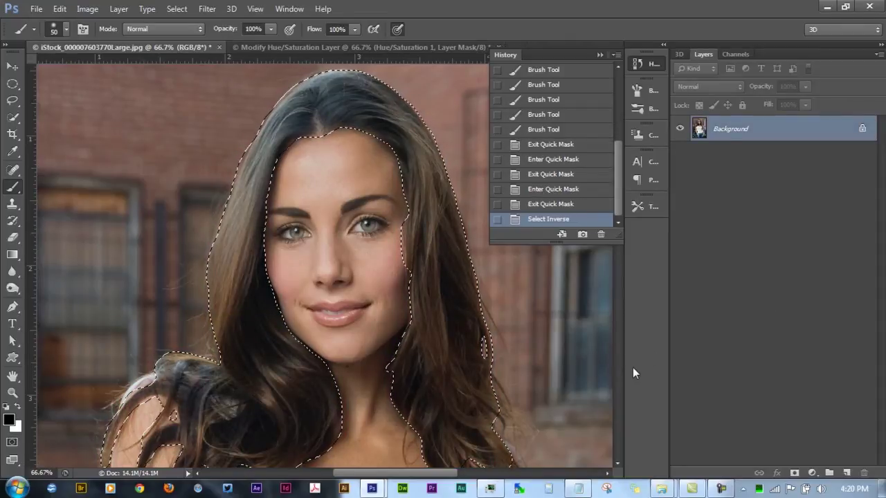
left_click(809, 475)
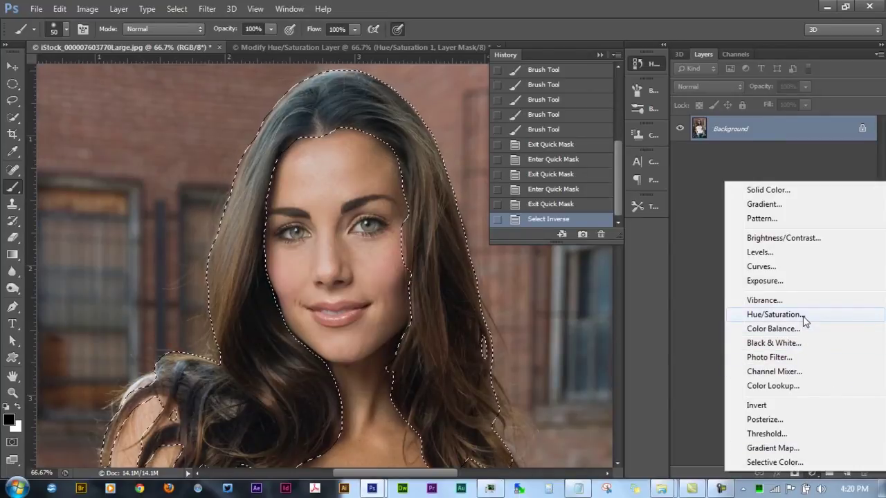
- Add a hair-masked Hue/Saturation layer with Hue +30, then switch to the example document
left_click(774, 315)
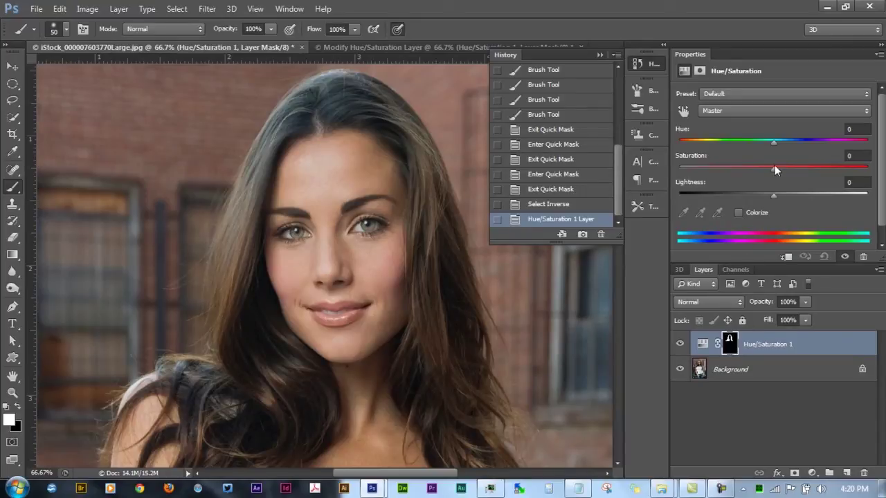
left_click(772, 141)
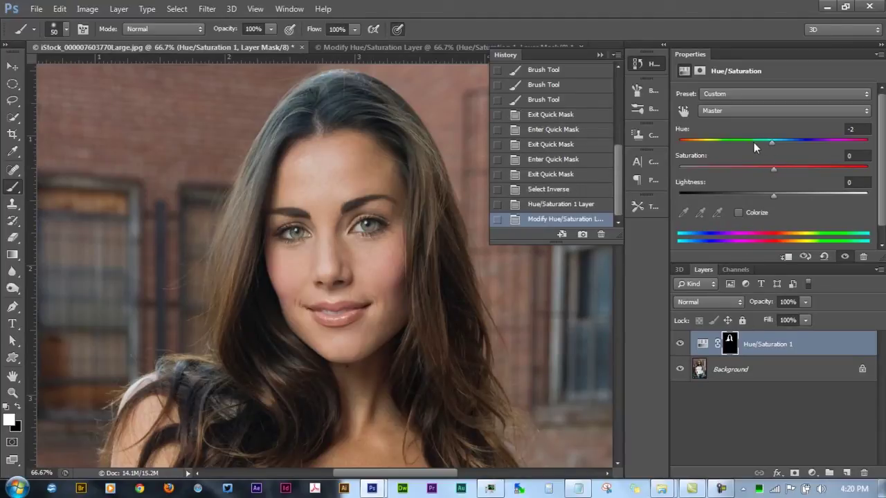
left_click(747, 141)
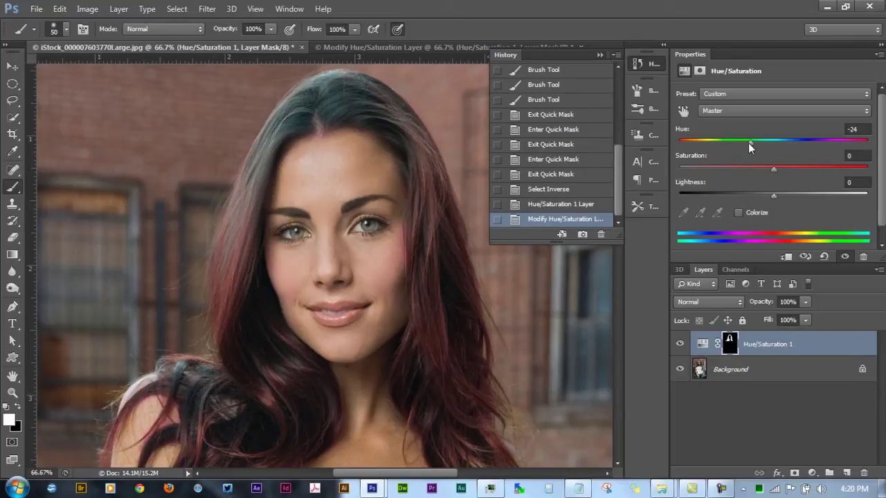
left_click(693, 142)
left_click_drag(693, 143, 785, 146)
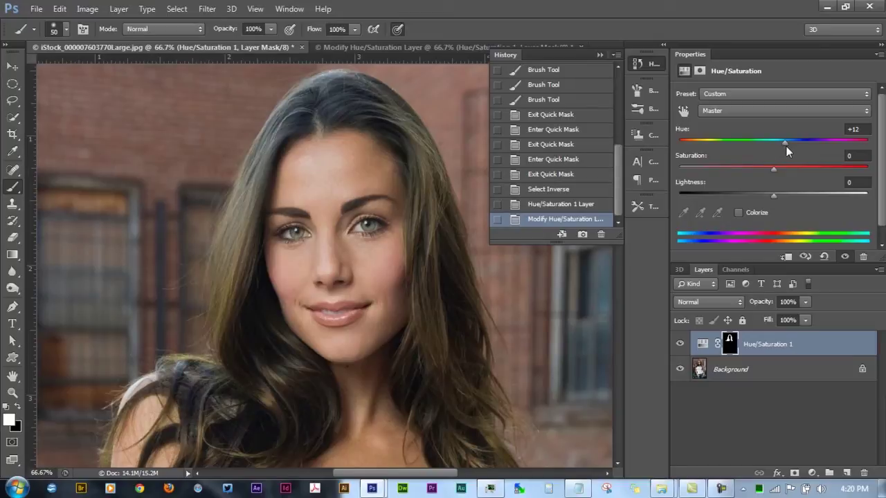
left_click_drag(789, 147, 801, 145)
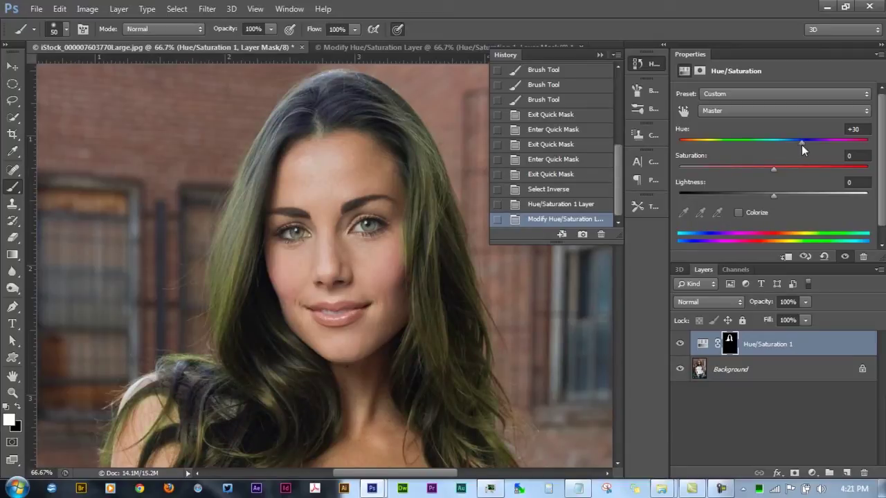
left_click(365, 48)
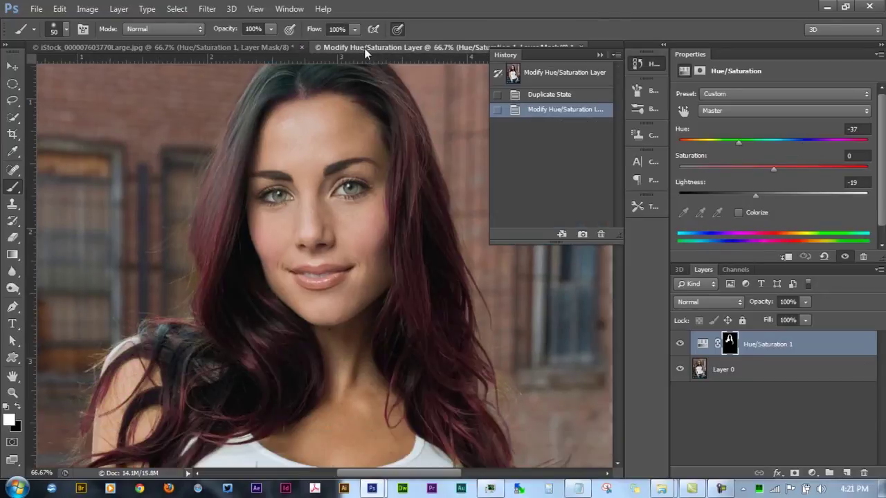
- Collapse the History panel and scroll around the example document's canvas
left_click(600, 55)
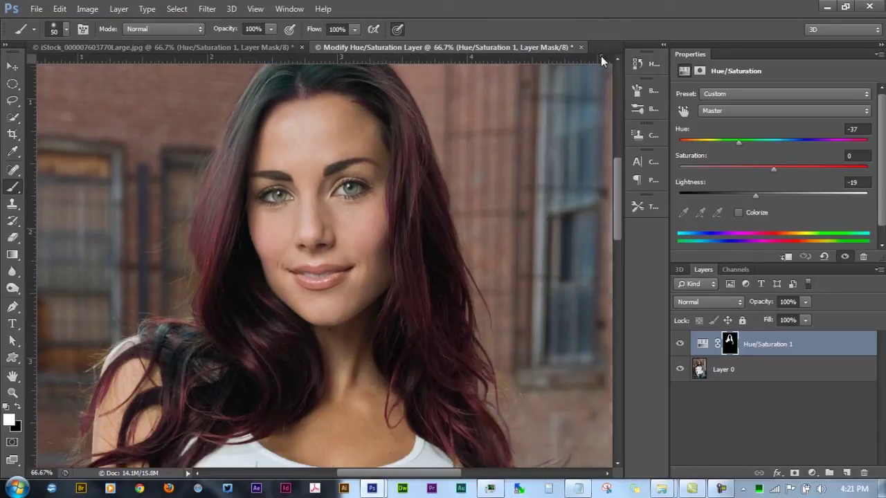
left_click_drag(613, 211, 573, 211)
scroll(572, 208, "down", 5)
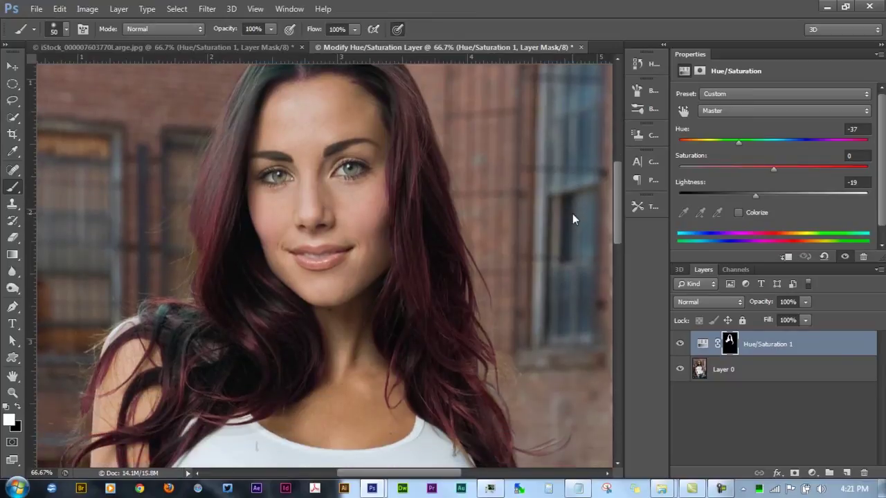
scroll(573, 236, "down", 1)
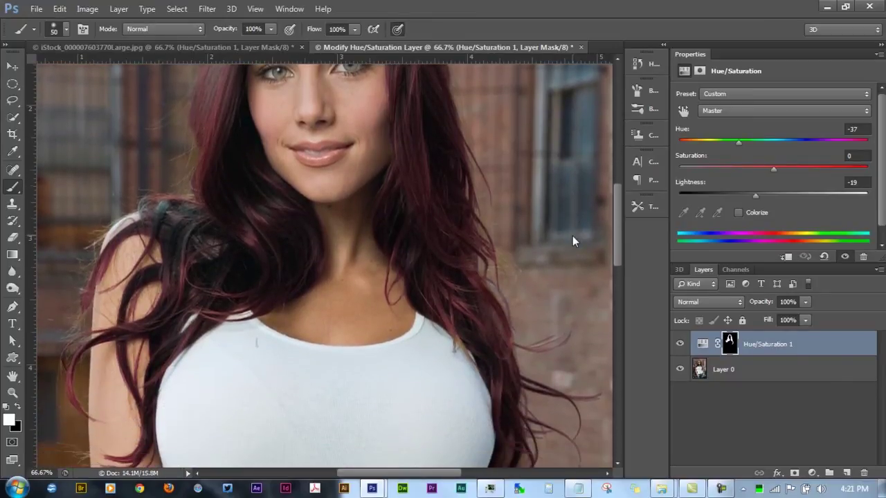
scroll(573, 237, "up", 7)
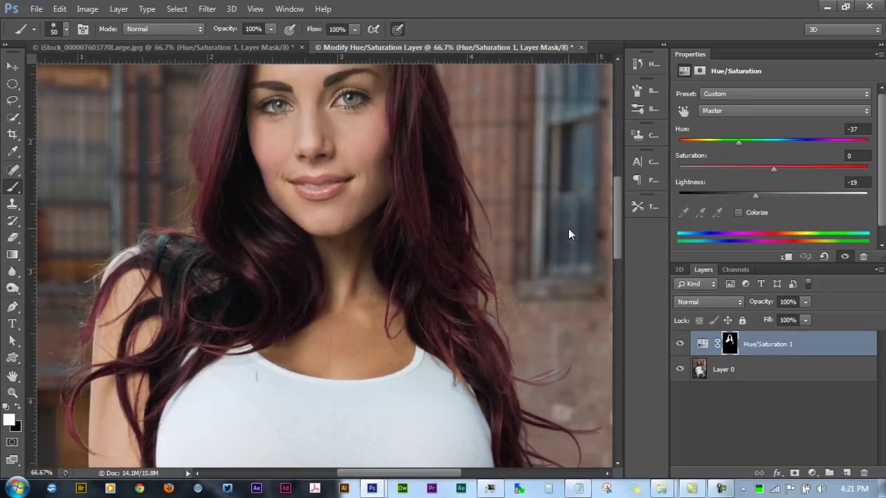
scroll(556, 202, "down", 1)
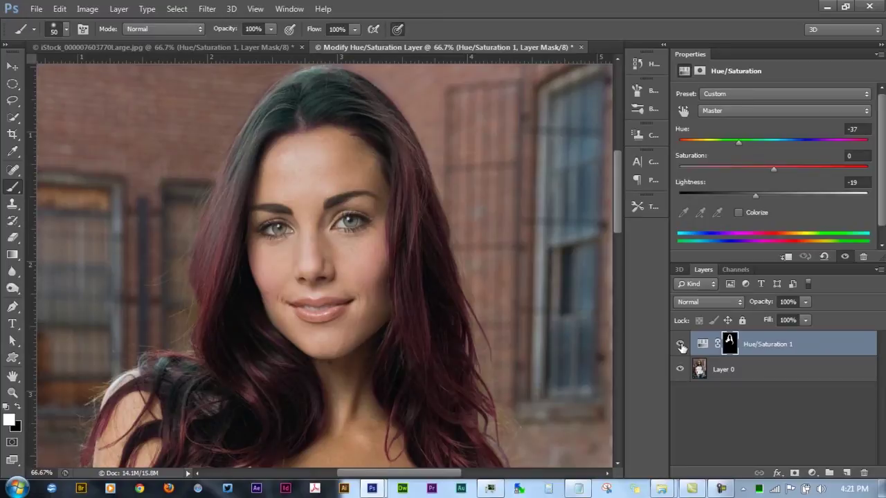
mouse_move(615, 212)
left_mouse_down()
mouse_move(618, 220)
mouse_move(617, 210)
left_mouse_up()
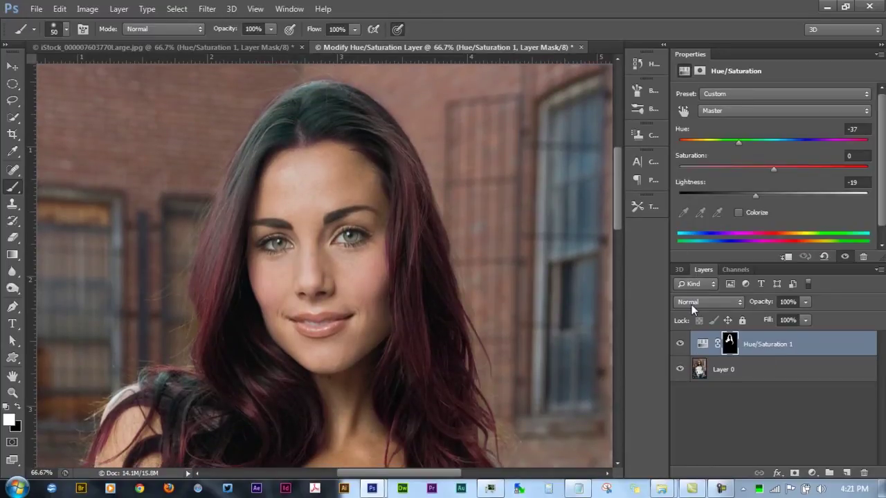
- Toggle the hair adjustment off and on to compare, then lower Saturation to -51
left_click(680, 345)
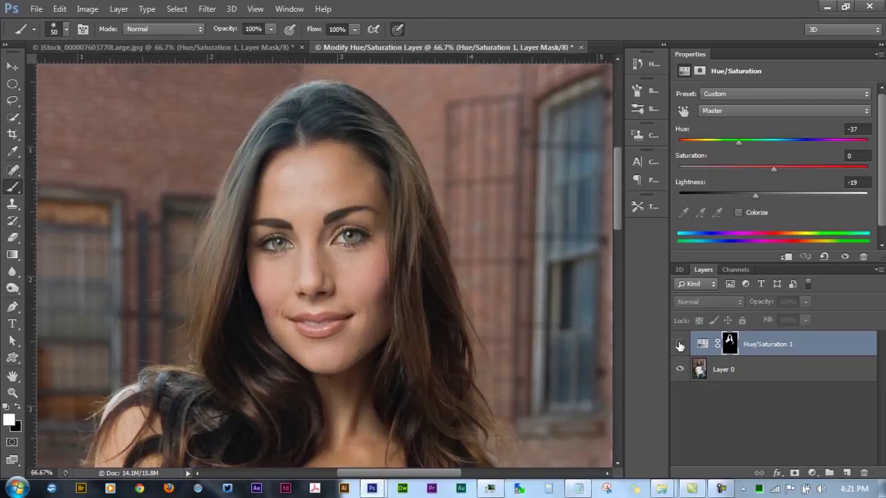
left_click(680, 345)
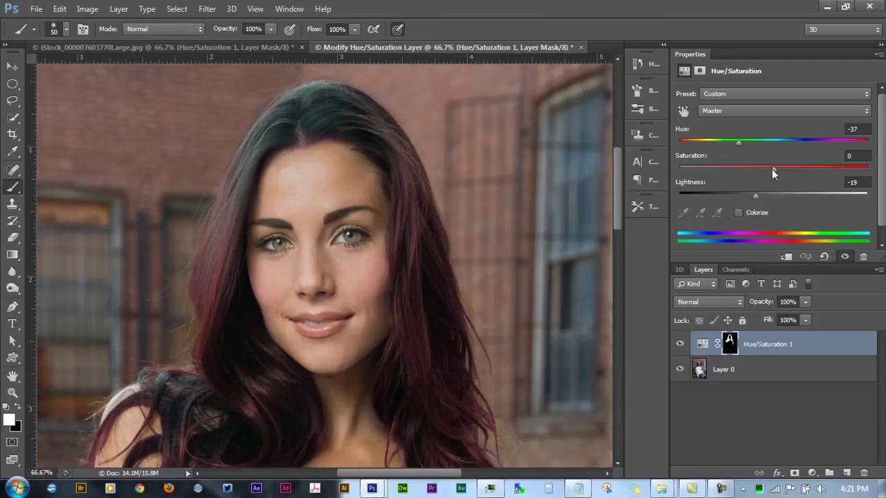
left_click_drag(772, 169, 740, 170)
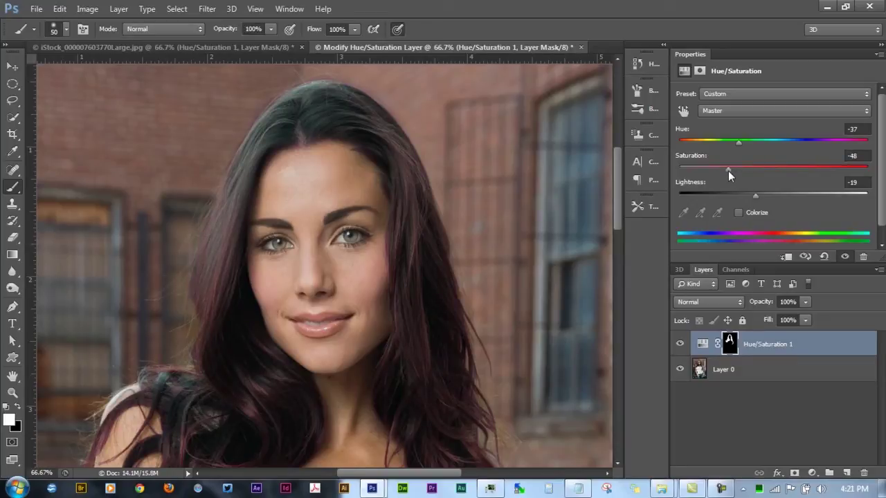
left_click_drag(725, 169, 722, 170)
- Try several Hue values, settling the hair adjustment at Hue -50
left_click(699, 144)
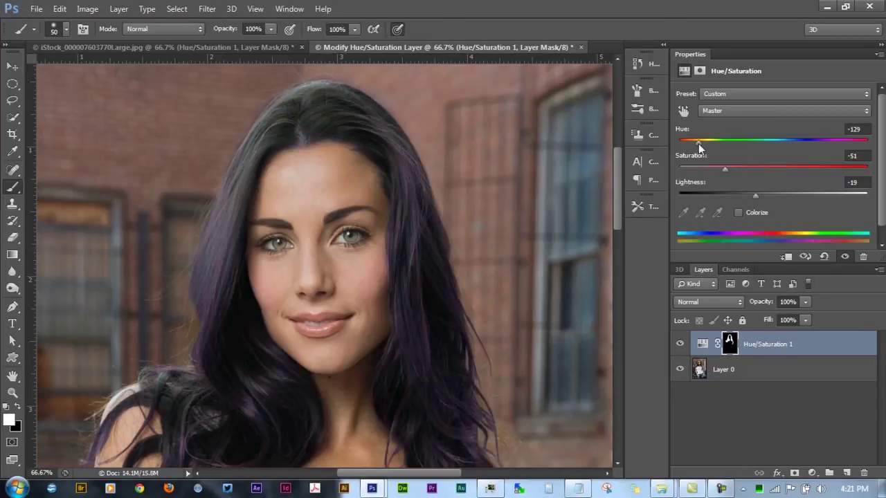
left_click(751, 144)
left_click_drag(768, 144, 835, 146)
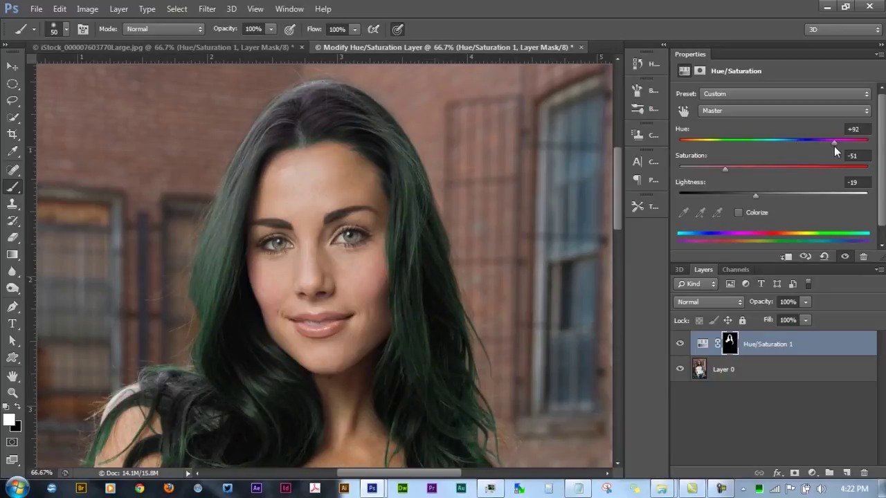
left_click(729, 144)
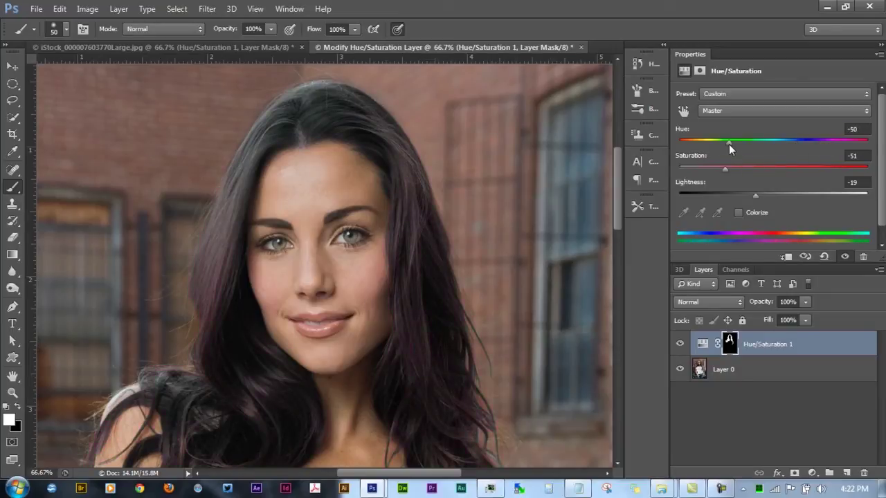
- Enable Colorize to tint the hair red and set Saturation to 37
left_click(737, 213)
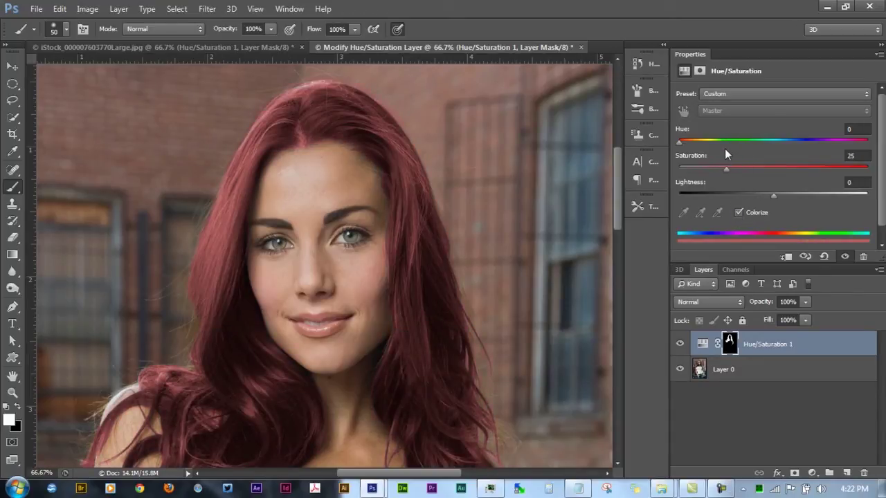
left_click(739, 196)
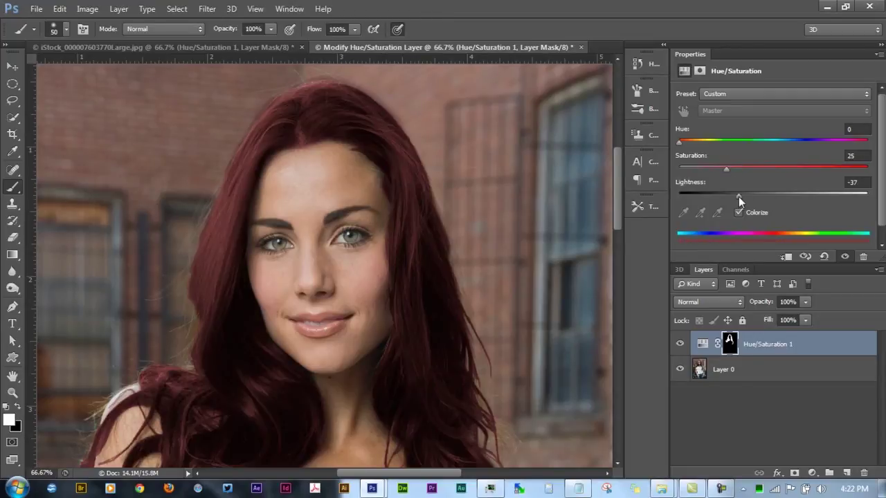
left_click(751, 198)
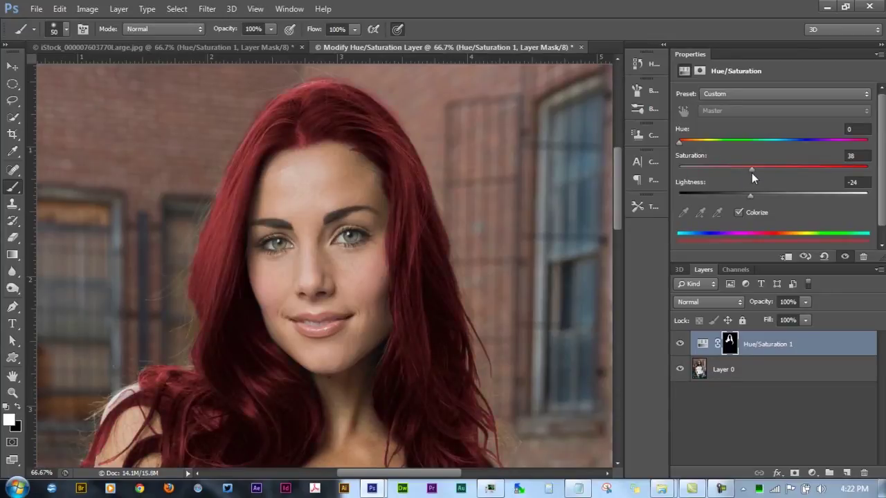
left_click(748, 171)
- Set the hair Lightness to -20 and lower the layer opacity to 71%
left_click(713, 194)
left_click(754, 196)
left_click_drag(755, 196, 764, 197)
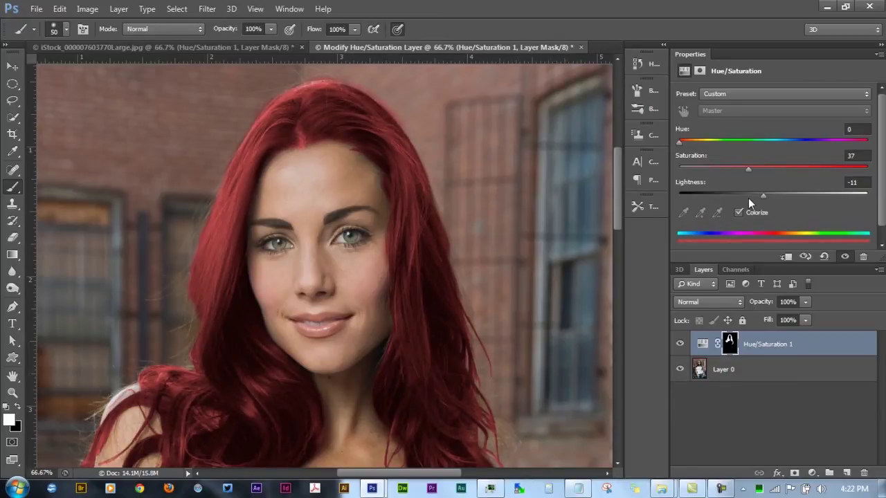
left_click(749, 197)
left_click(754, 198)
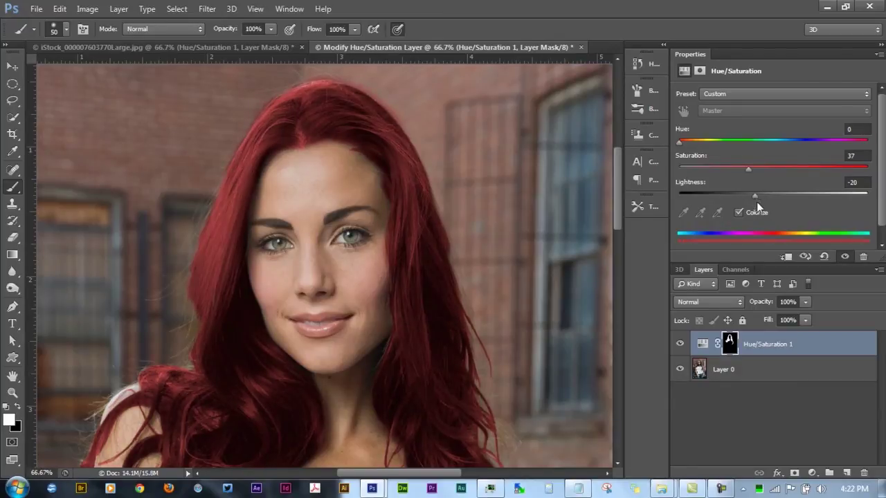
left_click(805, 303)
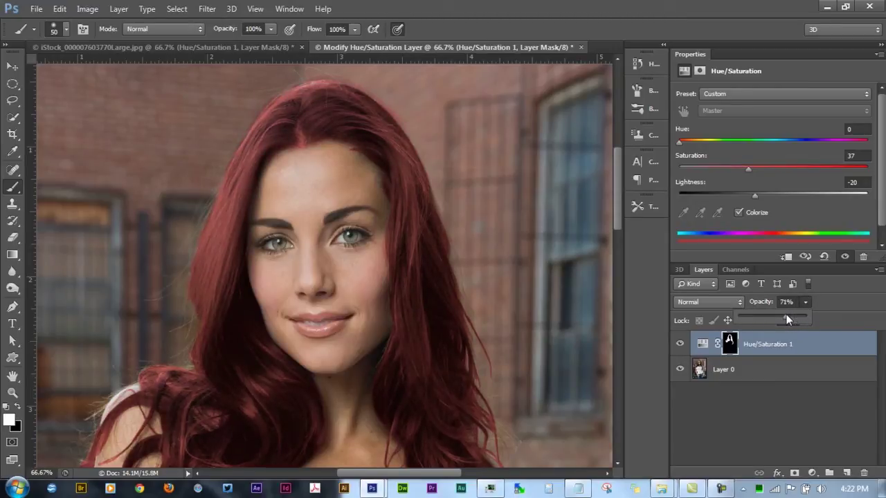
- Confirm 71% opacity and shift the colorized Hue to 66, turning the hair green
left_click(747, 196)
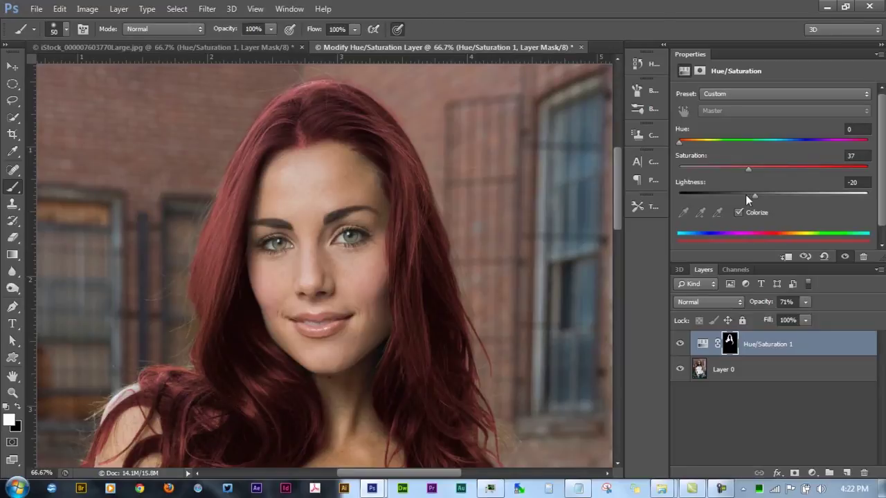
left_click(746, 194)
left_click(686, 142)
left_click_drag(691, 142, 692, 141)
left_click(712, 141)
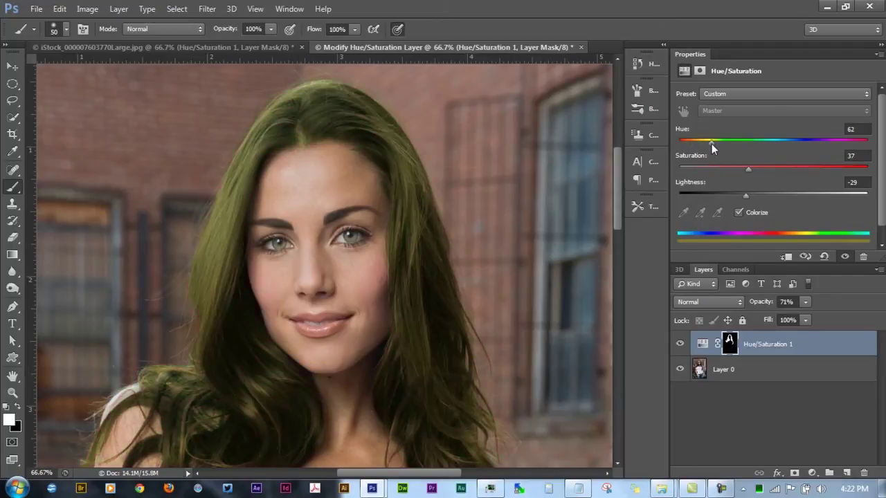
left_click_drag(714, 143, 734, 143)
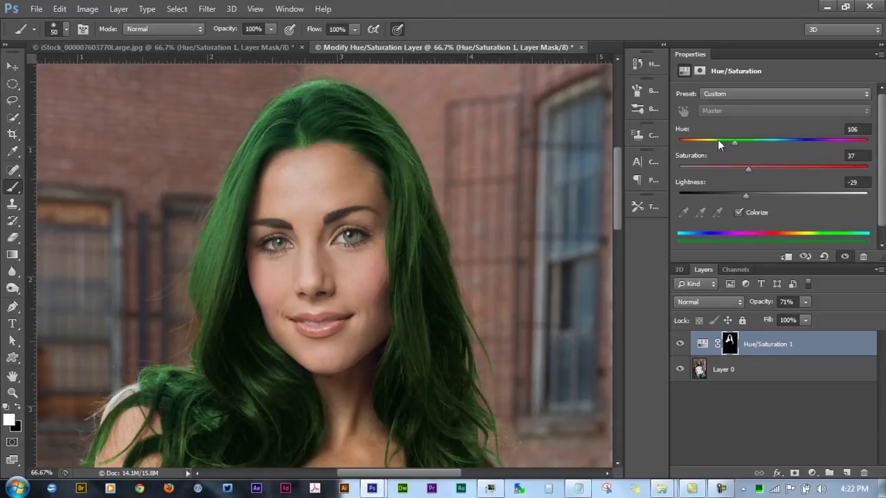
left_click(714, 143)
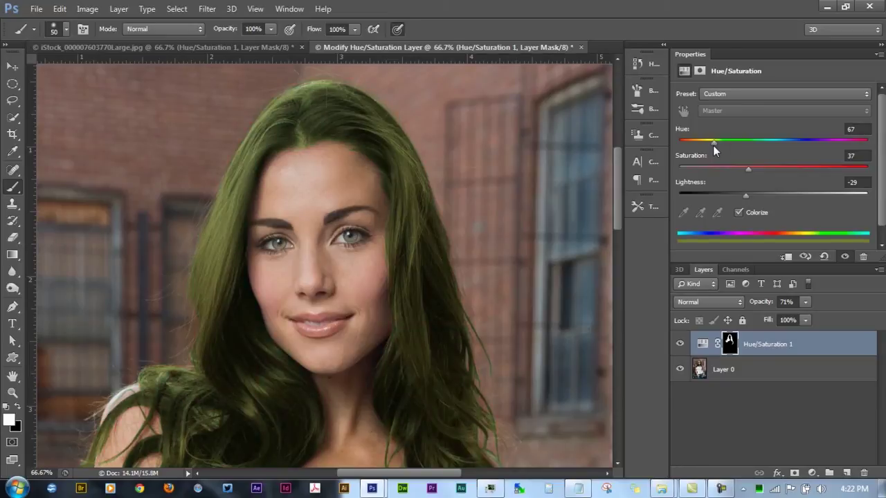
- Raise the green Saturation to 57 and settle Lightness at +8
left_click(775, 168)
left_click(786, 169)
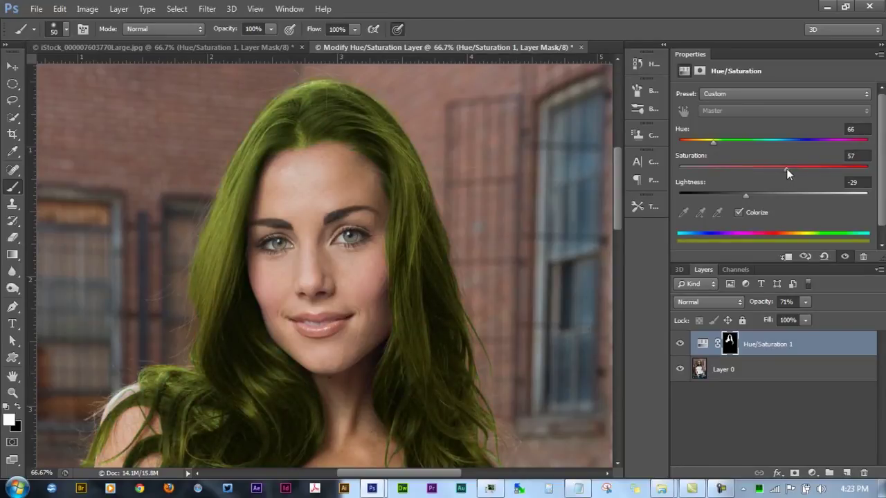
left_click(726, 196)
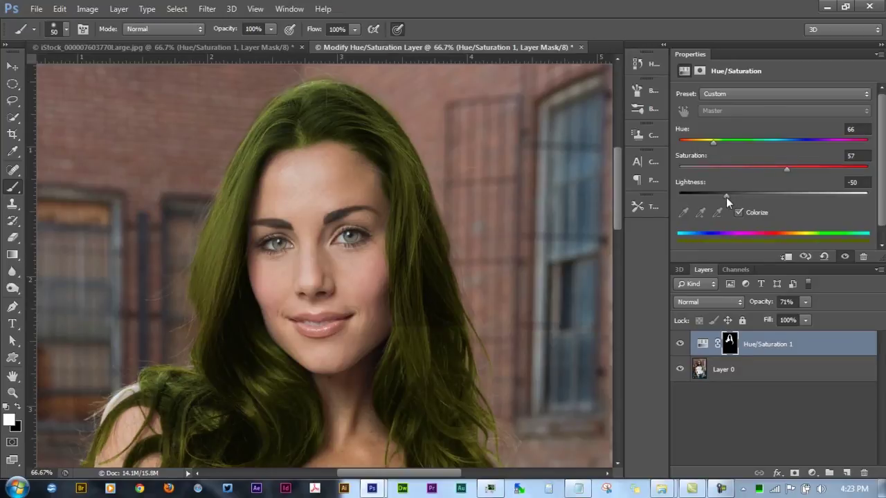
left_click_drag(735, 196, 750, 198)
left_click(768, 199)
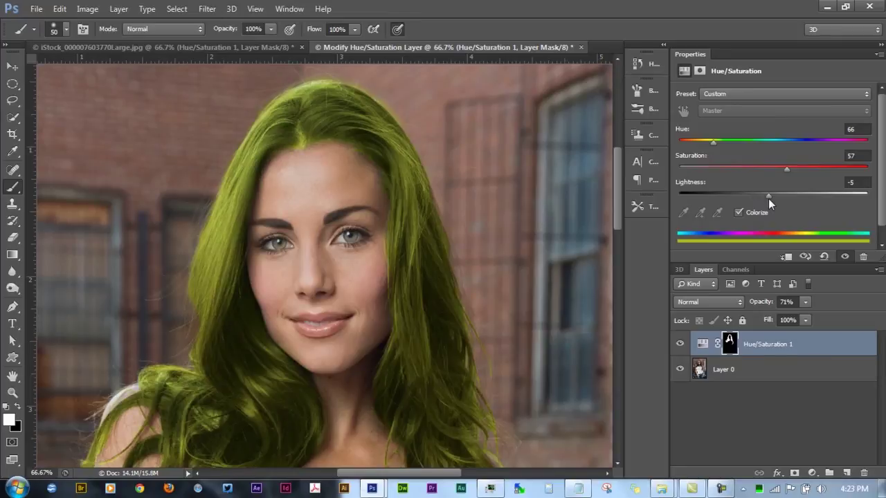
left_click(782, 199)
left_click(795, 197)
left_click(781, 197)
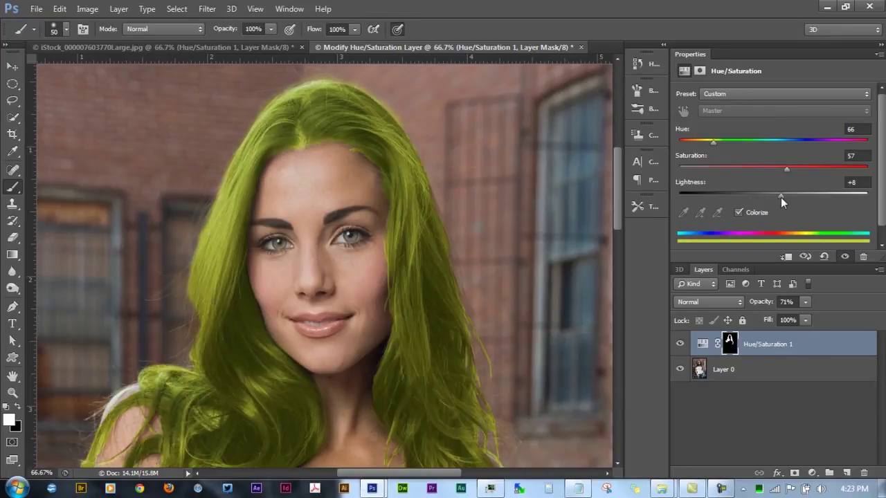
left_click(721, 302)
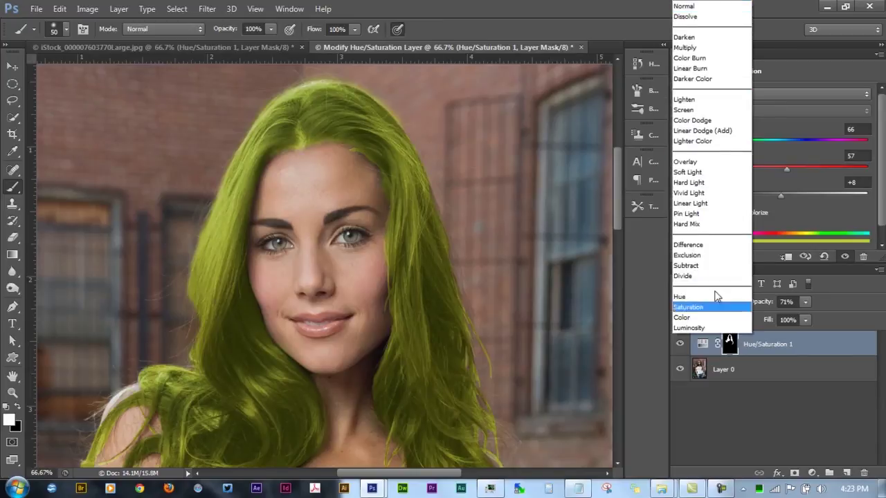
- Set the Hue/Saturation layer to Soft Light blend mode at 46% opacity
left_click(717, 171)
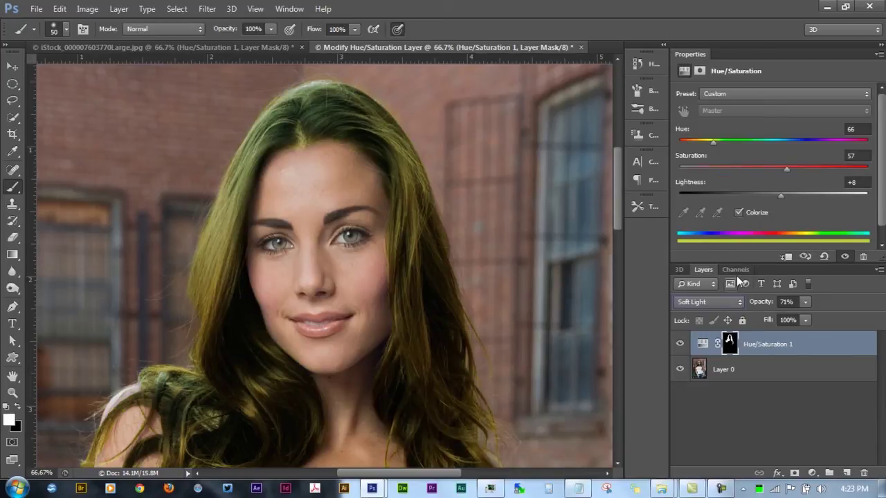
left_click(806, 302)
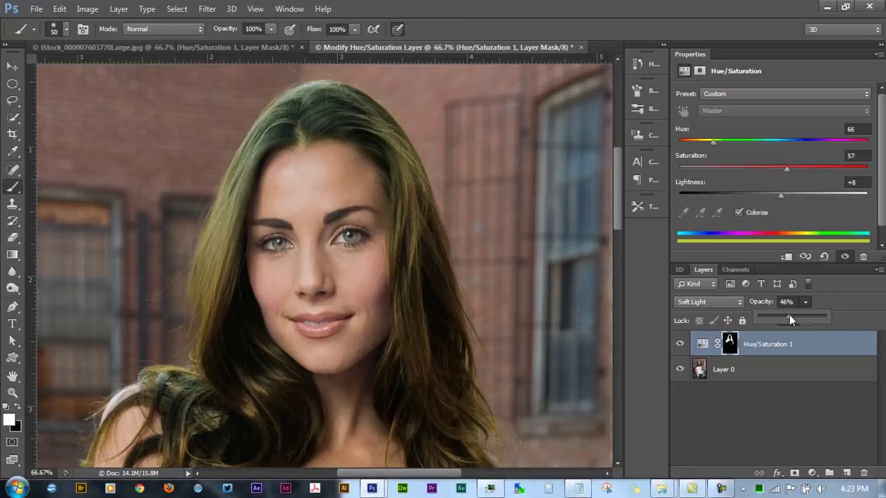
left_click(789, 315)
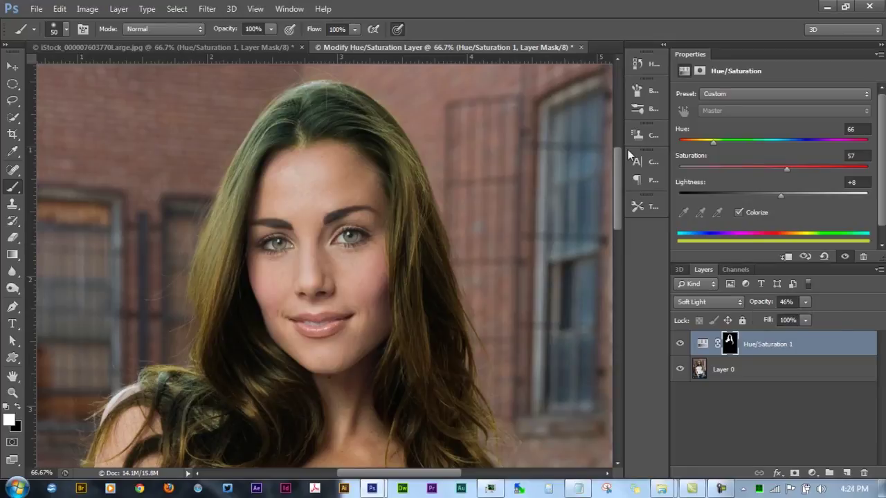